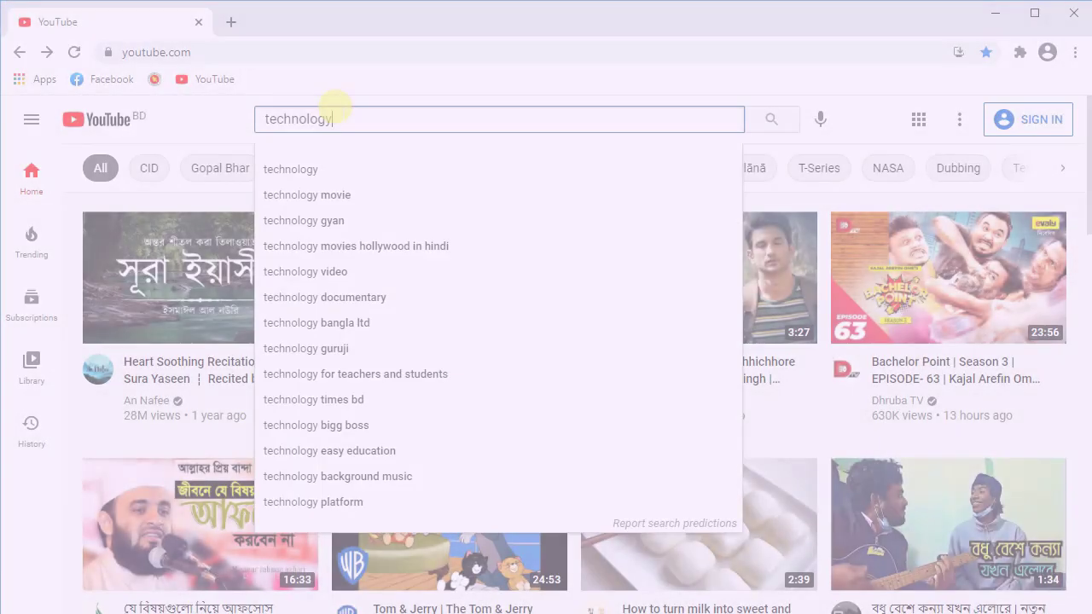
Step: Search YouTube for 'technology village' and open the channel's Playlists page
type(" vi")
left_click(350, 189)
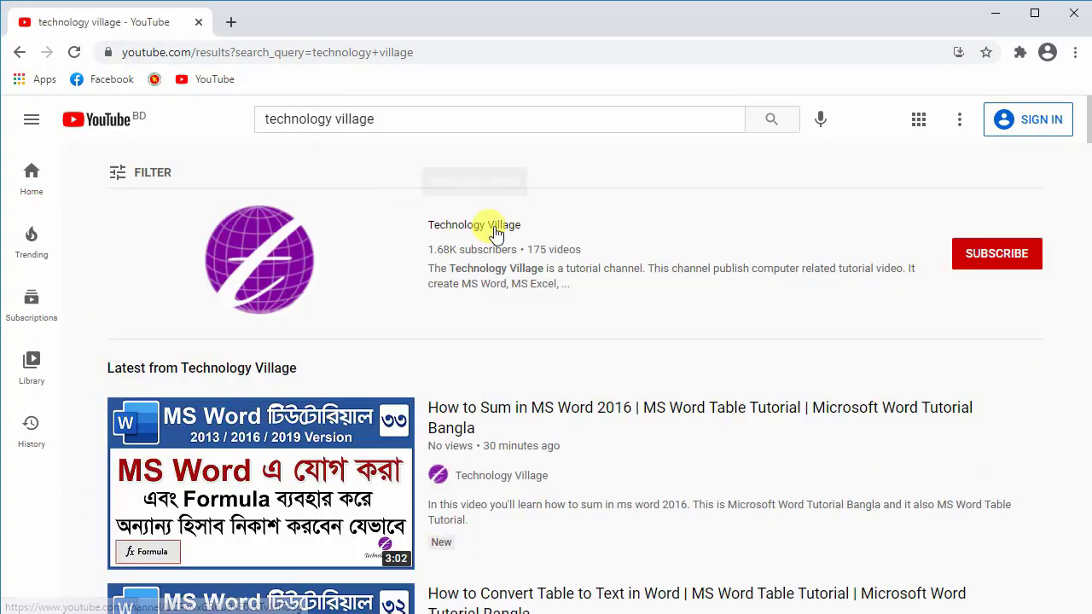
left_click(487, 226)
left_click(375, 420)
Step: Play All on the Microsoft Word 2016 tutorial playlist and scroll through its video list
scroll(470, 344, "down", 2)
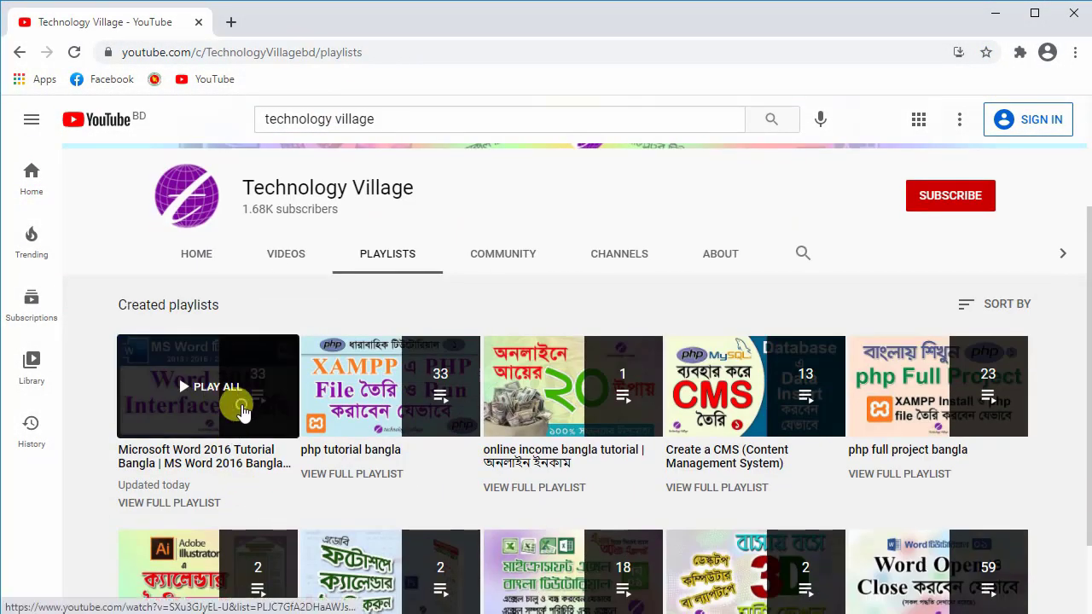
left_click(244, 404)
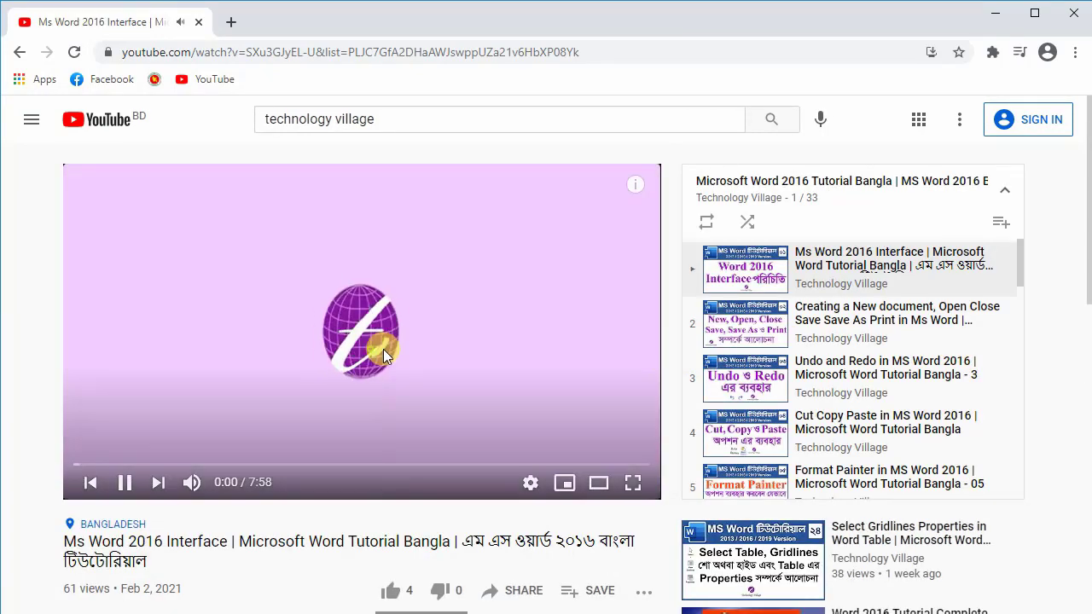
scroll(836, 362, "down", 12)
scroll(819, 367, "down", 4)
scroll(860, 373, "down", 2)
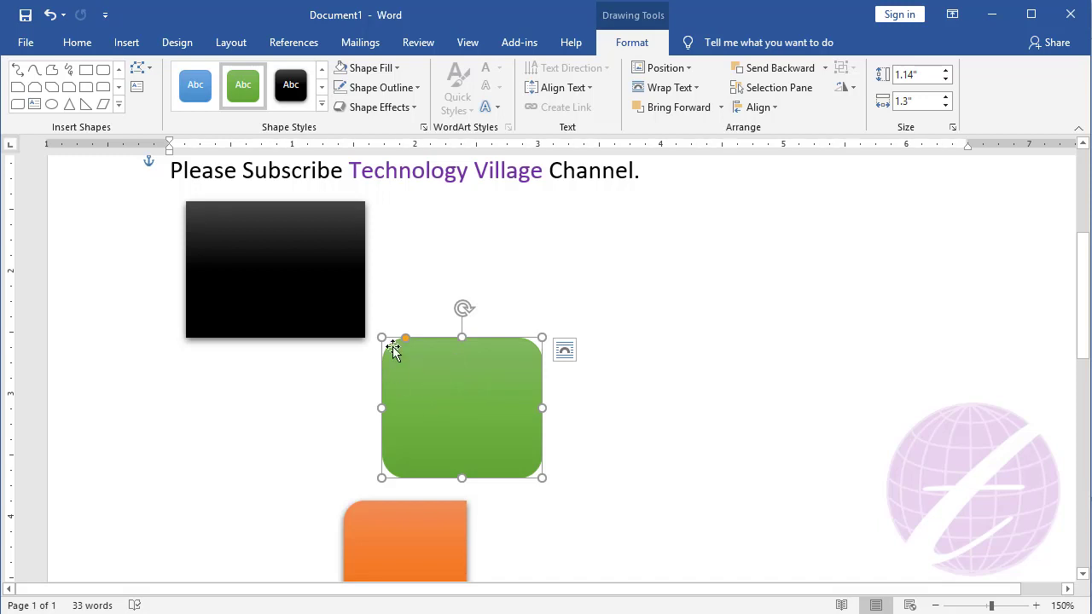
Step: Select the black, green and orange shapes together and apply Align Left
left_click(269, 263, "ctrl")
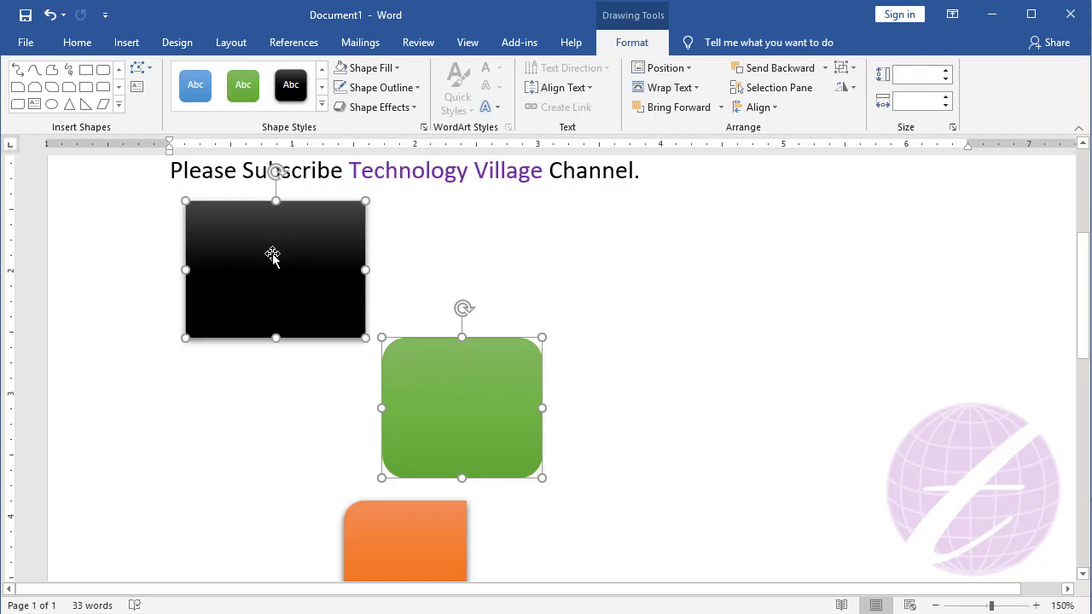
left_click(392, 531, "ctrl")
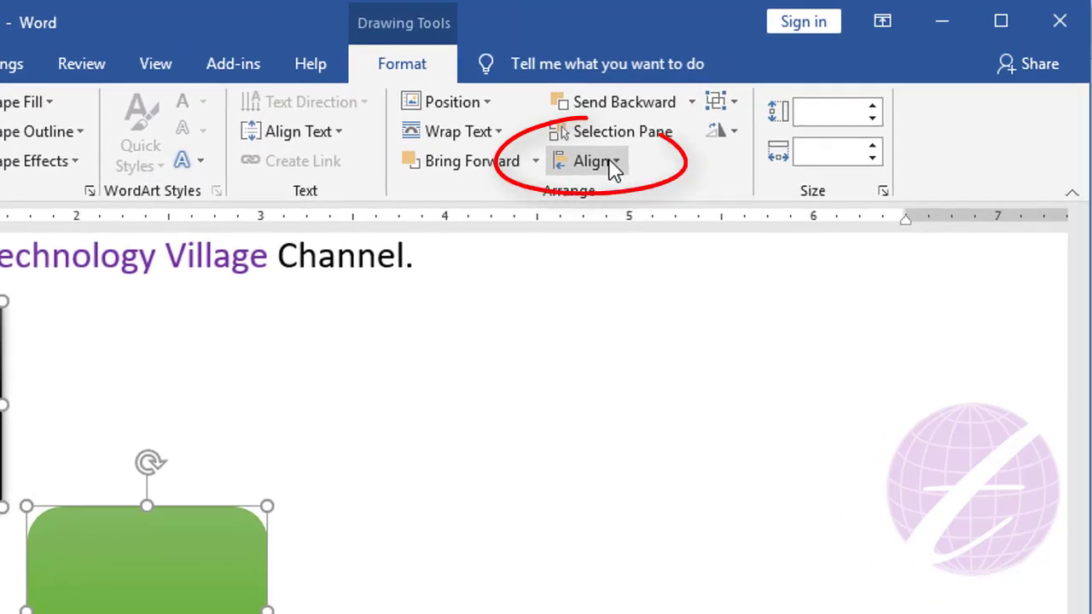
left_click(613, 163)
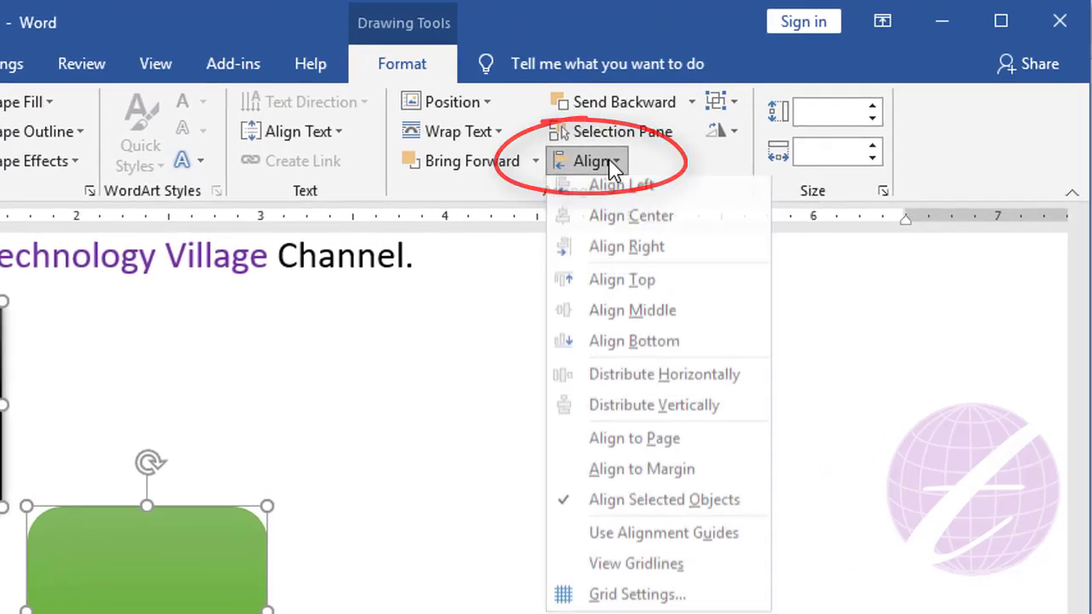
left_click(661, 199)
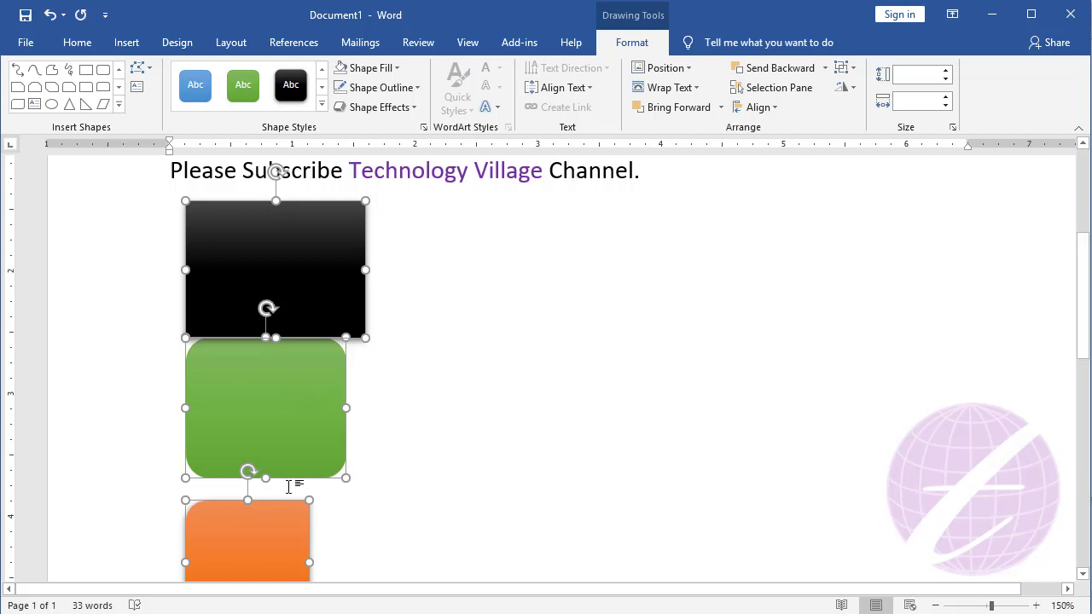
Step: Apply Align Center to the three shapes, then Align Right, and deselect them
left_click(758, 107)
left_click(784, 149)
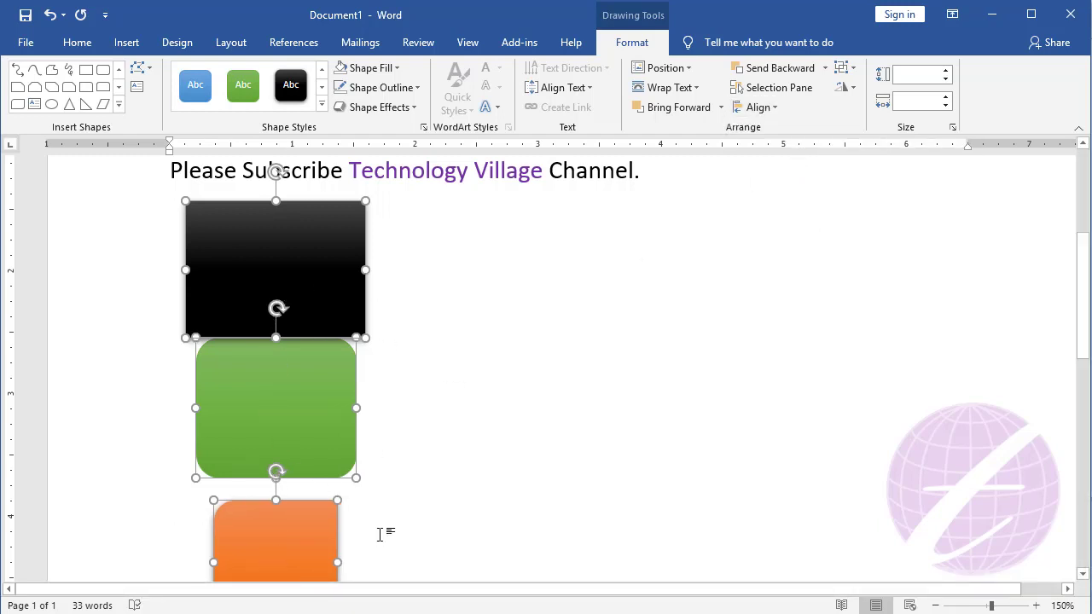
left_click(772, 108)
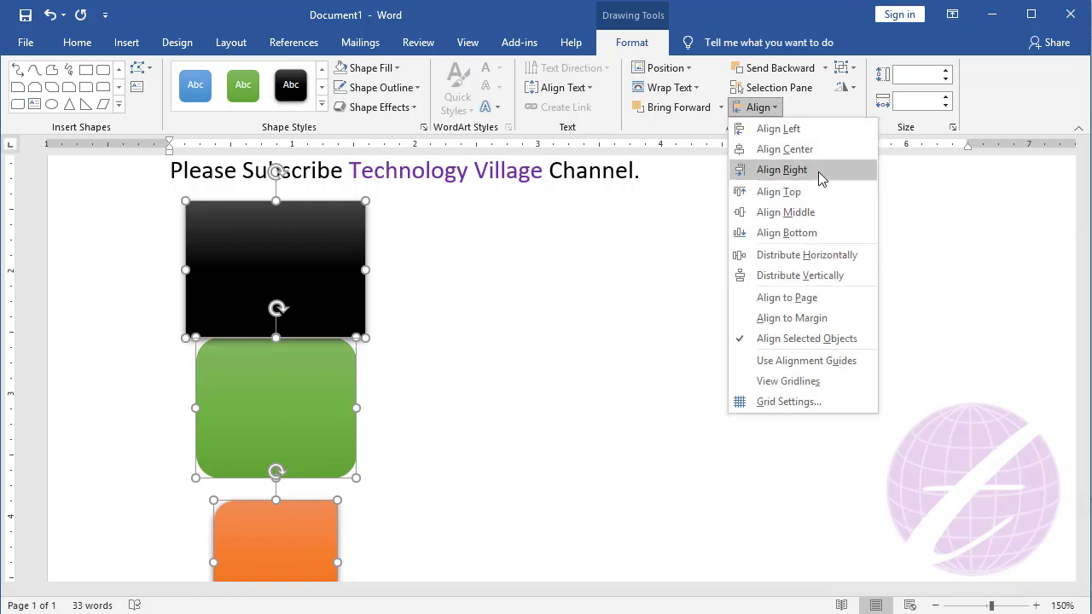
left_click(781, 170)
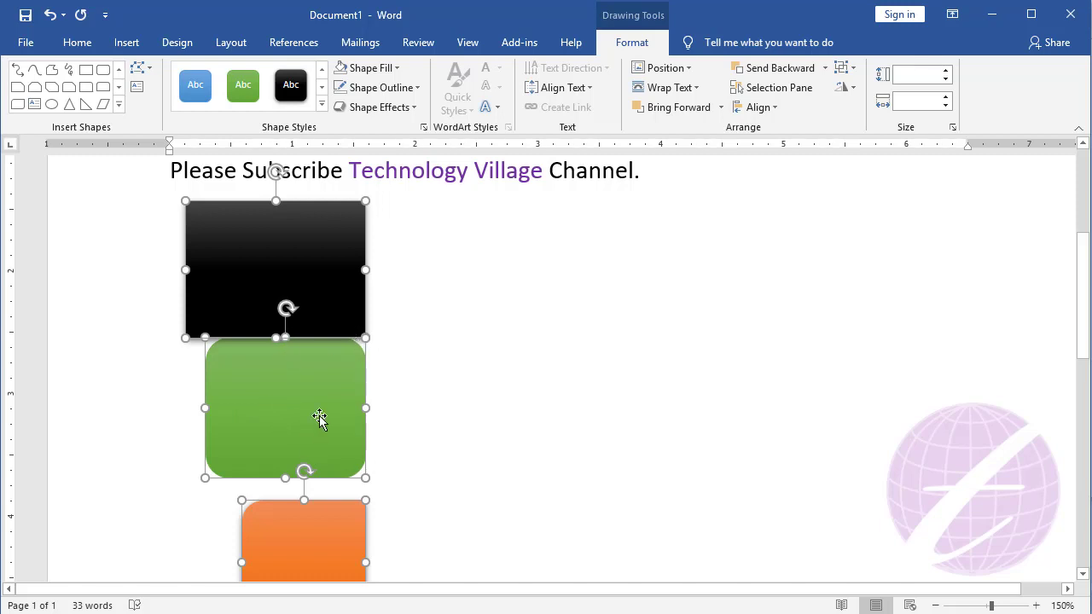
left_click(384, 389)
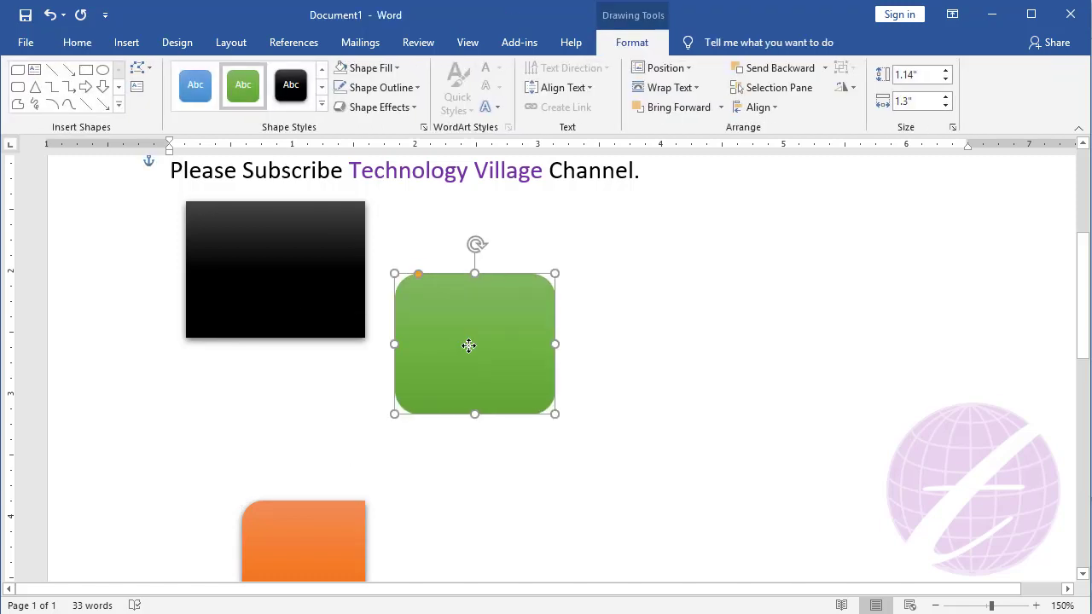
Step: Move the green and orange shapes into a row beside the black one and select all three
left_click_drag(284, 403, 478, 316)
mouse_move(308, 552)
left_mouse_down()
mouse_move(714, 227)
mouse_move(717, 248)
left_mouse_up()
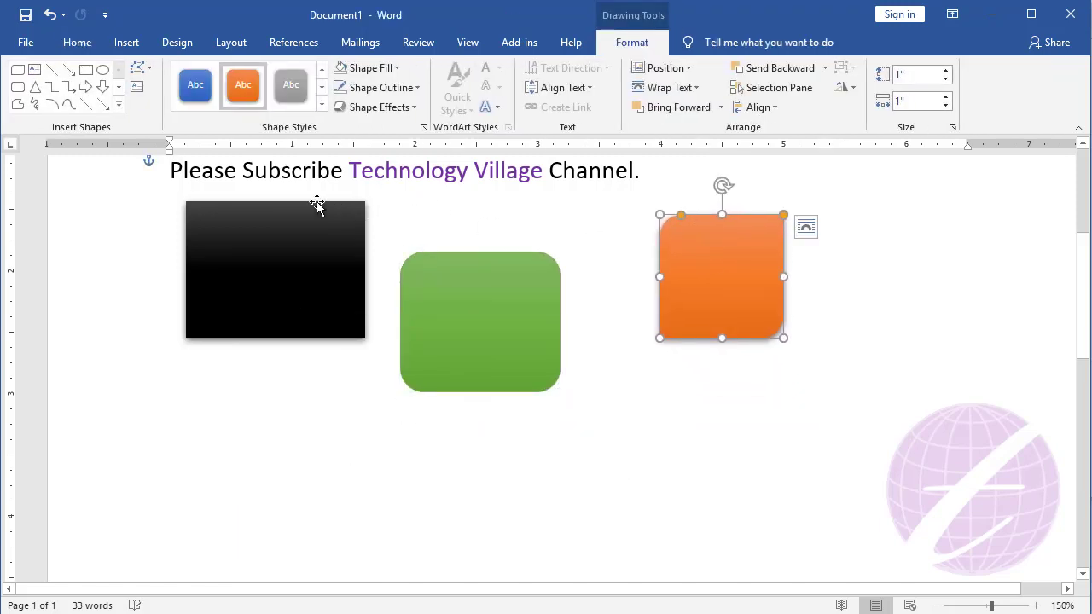
left_click(480, 315, "shift")
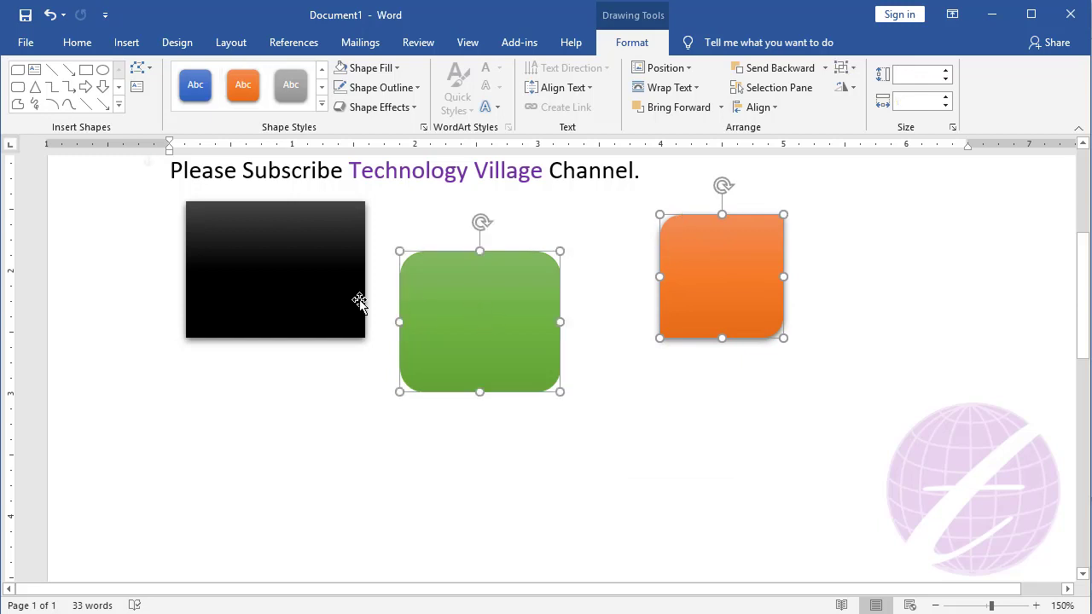
left_click(291, 293, "shift")
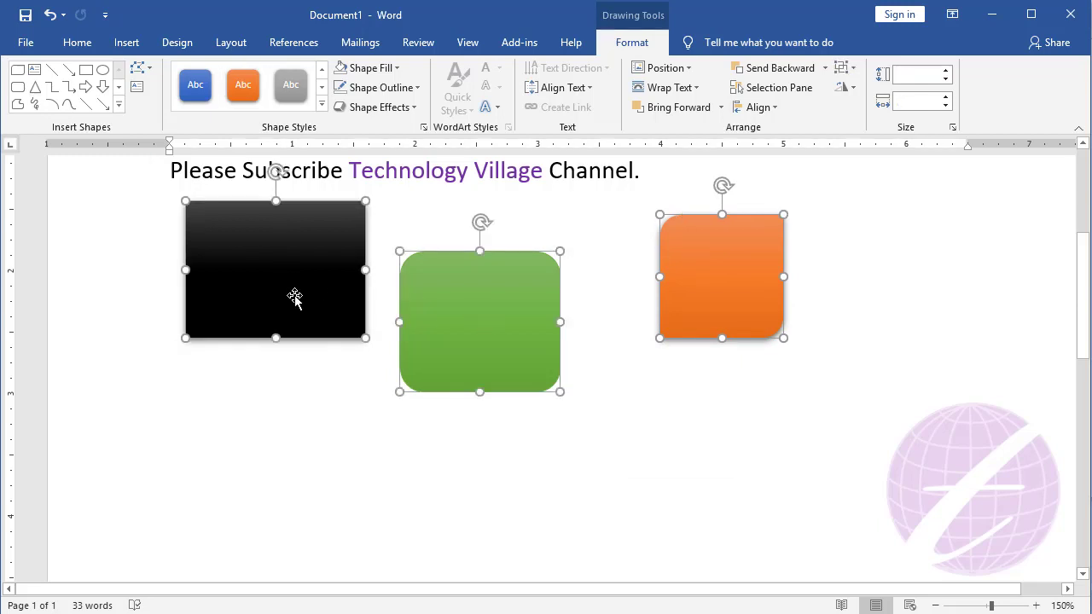
Step: Try Align Top and Align Bottom on the row, finishing with Align Middle
left_click(777, 111)
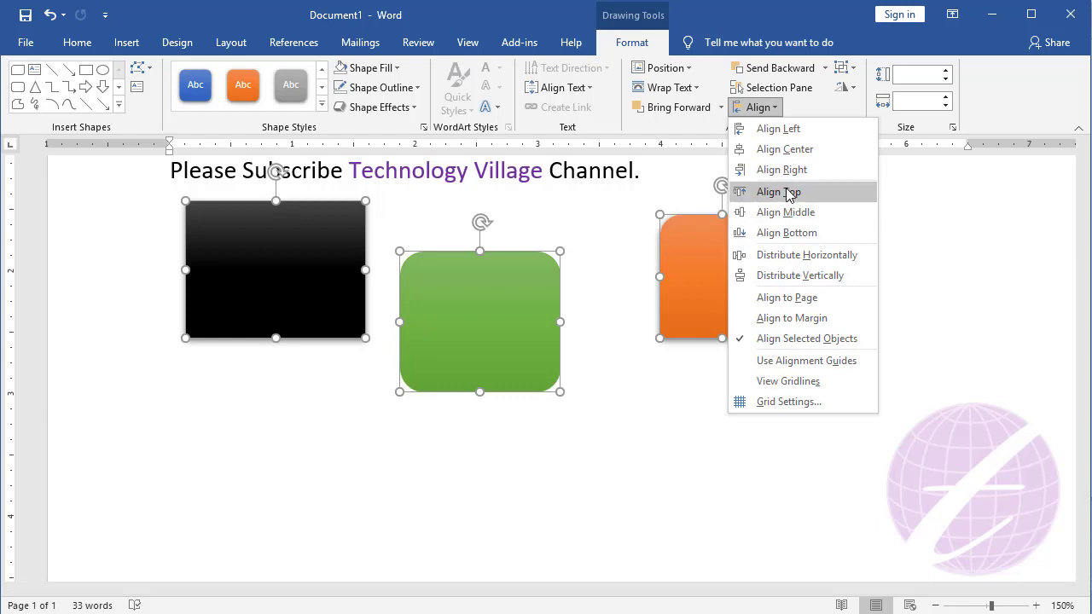
left_click(778, 191)
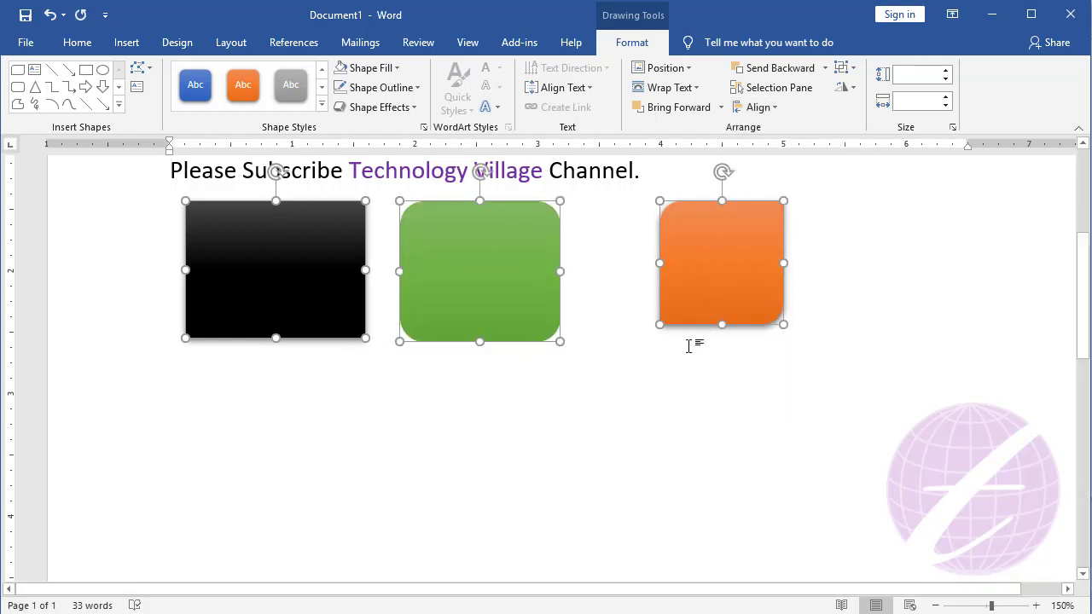
left_click(767, 111)
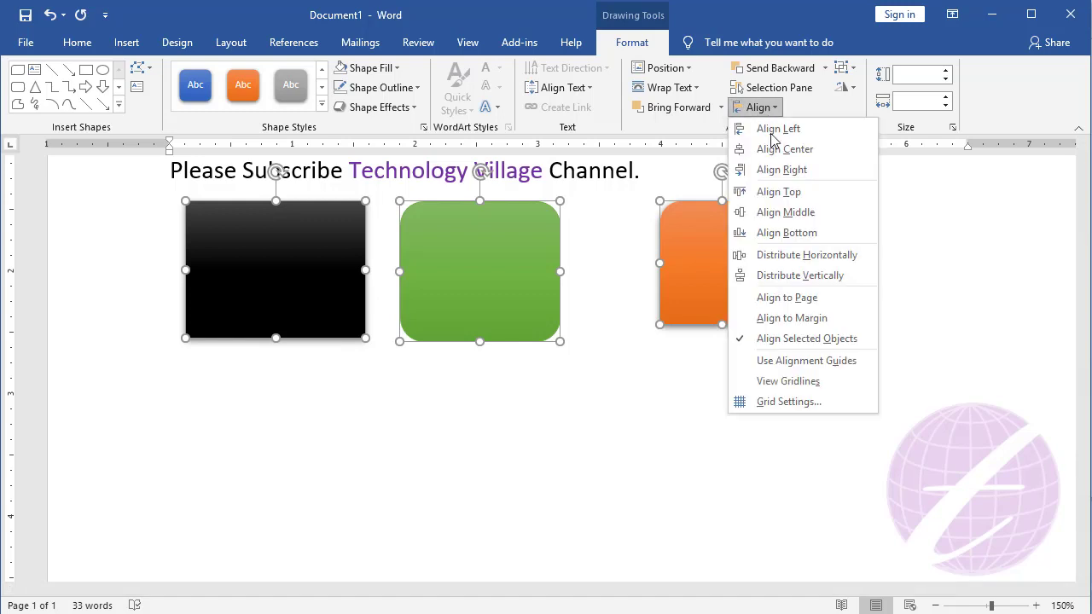
left_click(798, 237)
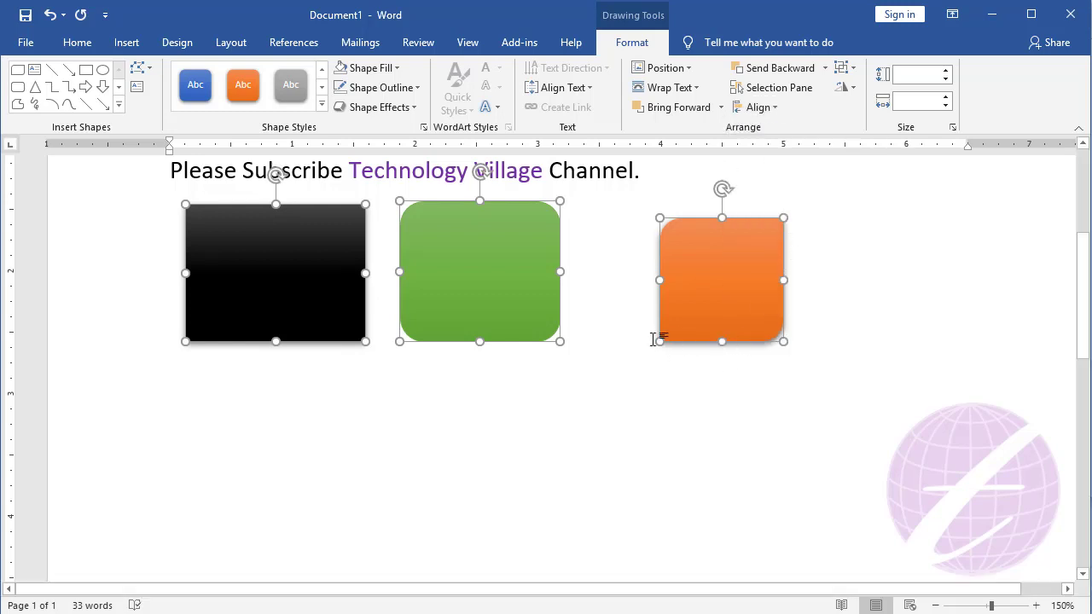
left_click(772, 107)
left_click(812, 218)
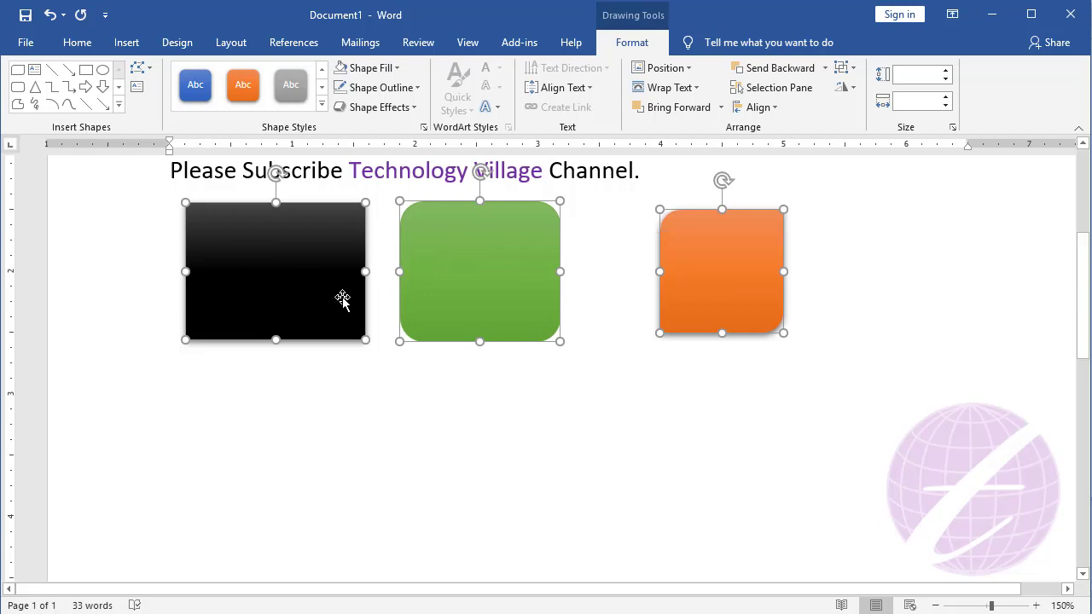
Step: Apply Distribute Horizontally so the three shapes have equal gaps
left_click(759, 107)
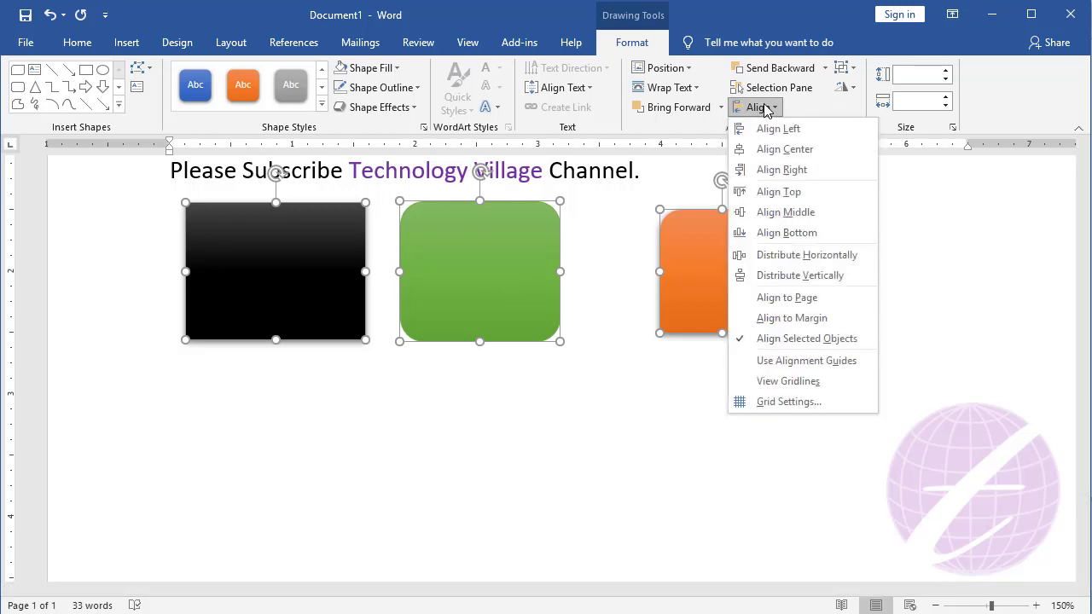
left_click(835, 262)
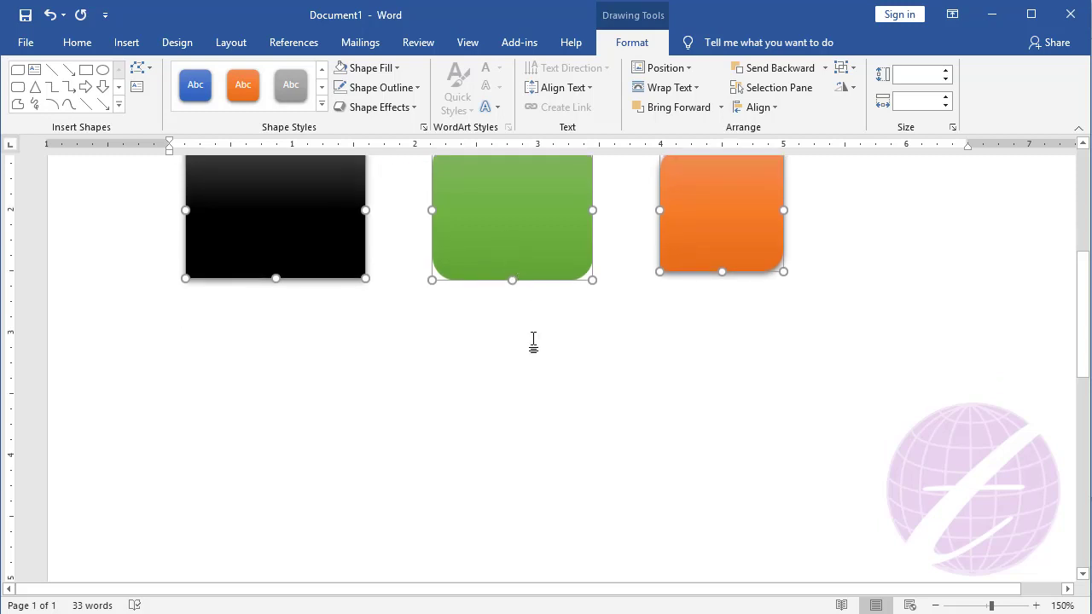
Step: Drag the green and orange shapes down below the black shape into a column
left_click(534, 342)
left_click(503, 267)
left_click_drag(503, 267, 361, 432)
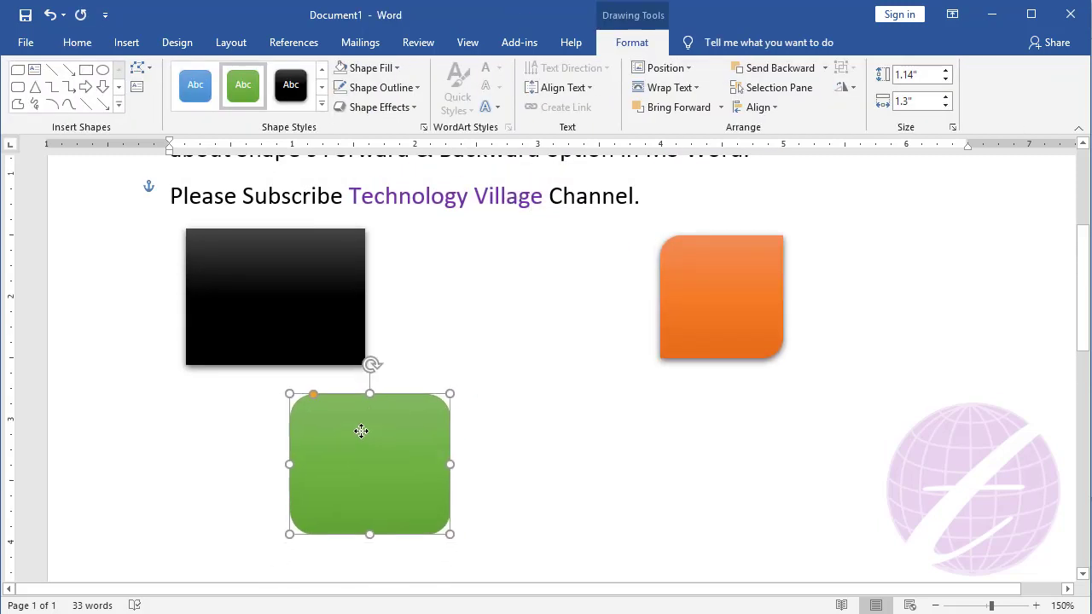
scroll(605, 404, "down", 3)
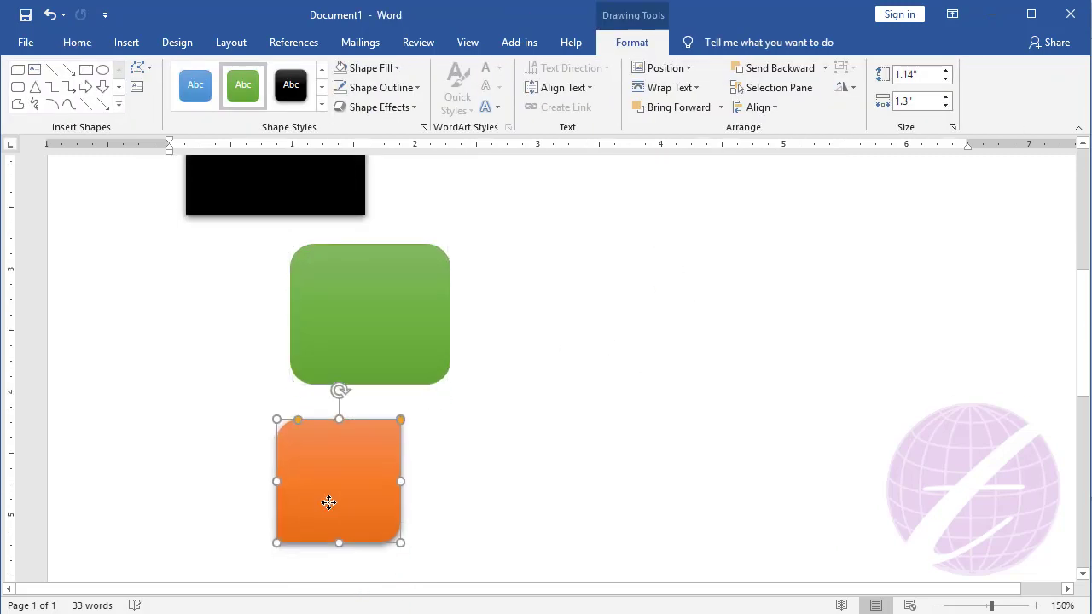
left_click_drag(713, 202, 370, 477)
scroll(352, 474, "up", 1)
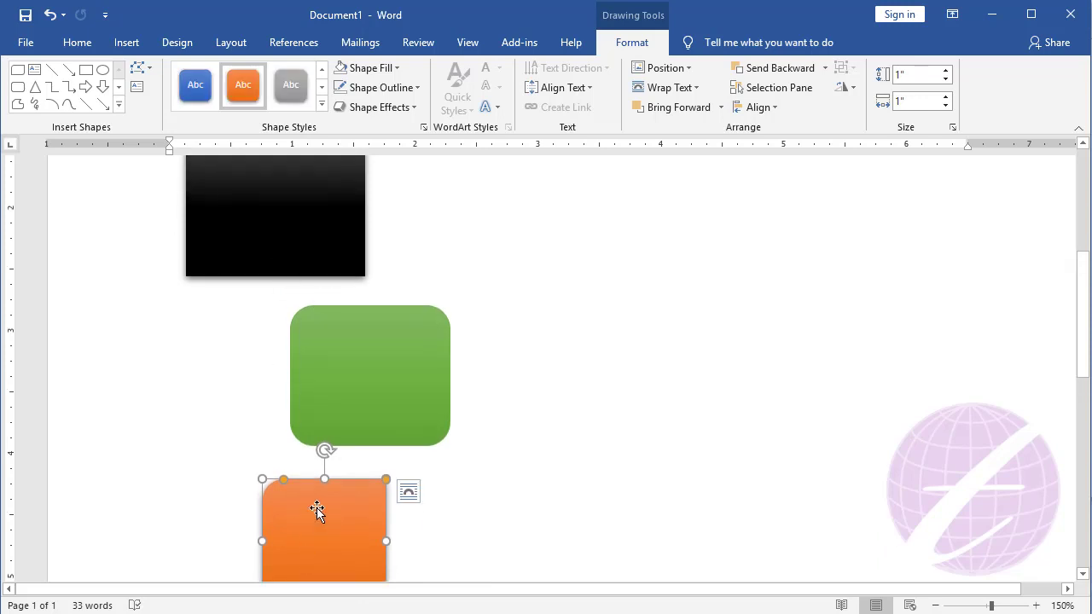
Step: Select all three shapes, apply Distribute Vertically and Align Center, then deselect
left_click(355, 365, "shift")
left_click(302, 234, "shift")
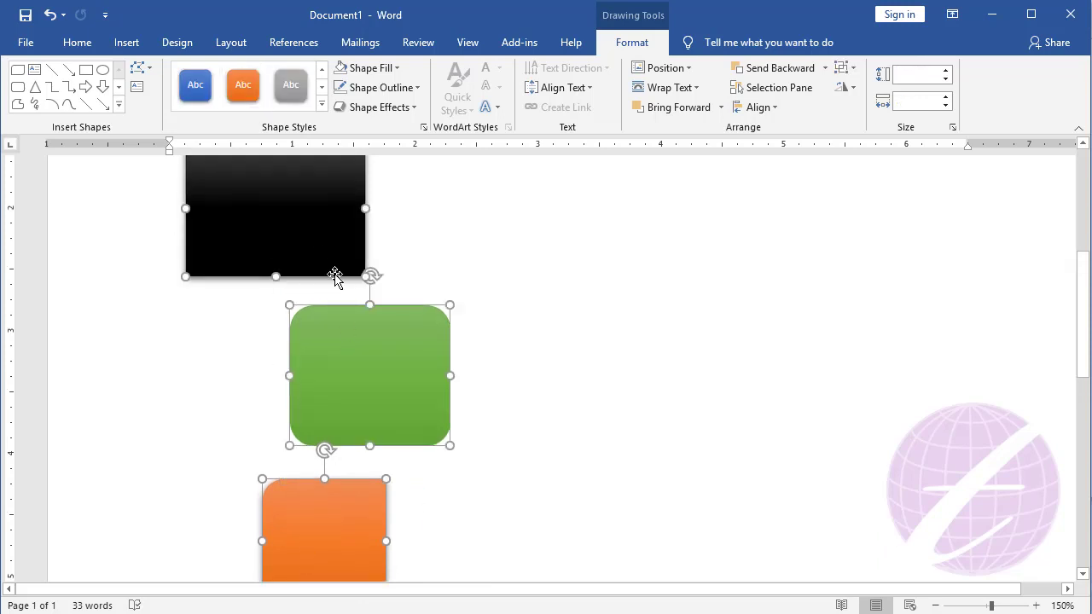
left_click(765, 109)
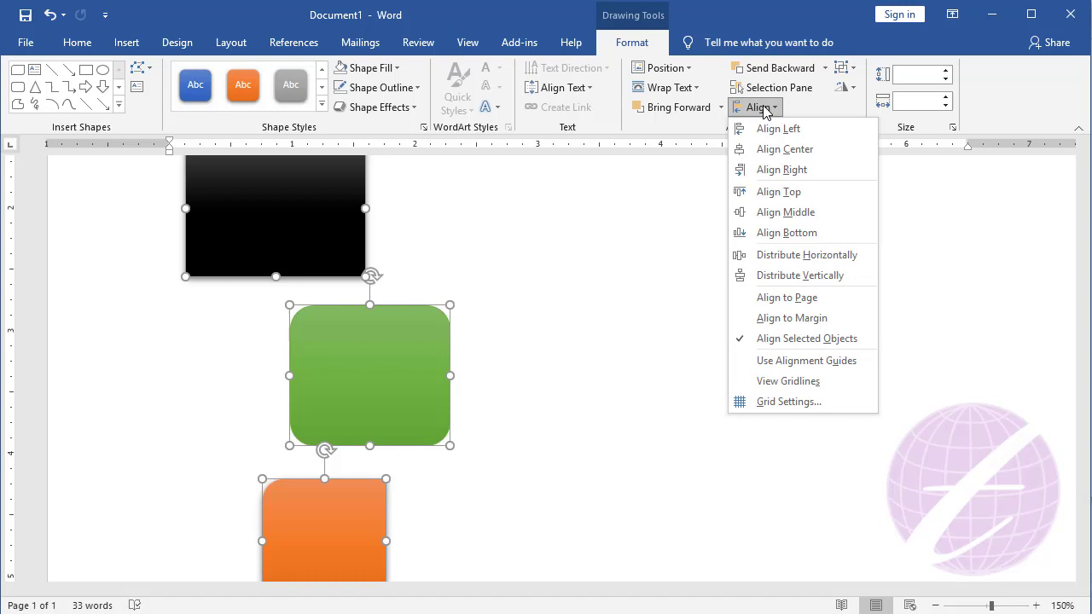
left_click(800, 276)
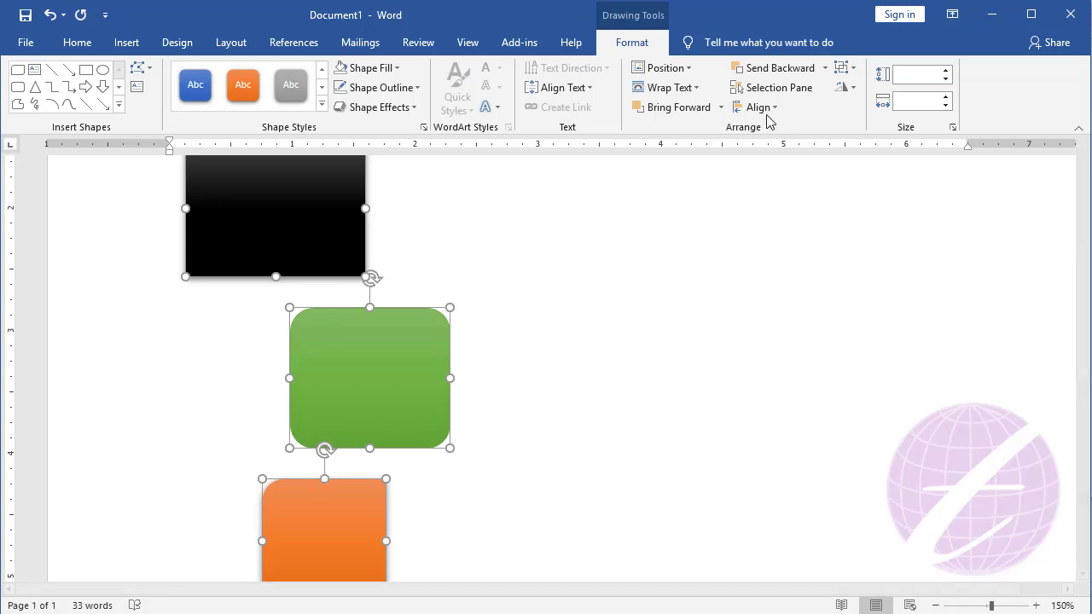
left_click(759, 107)
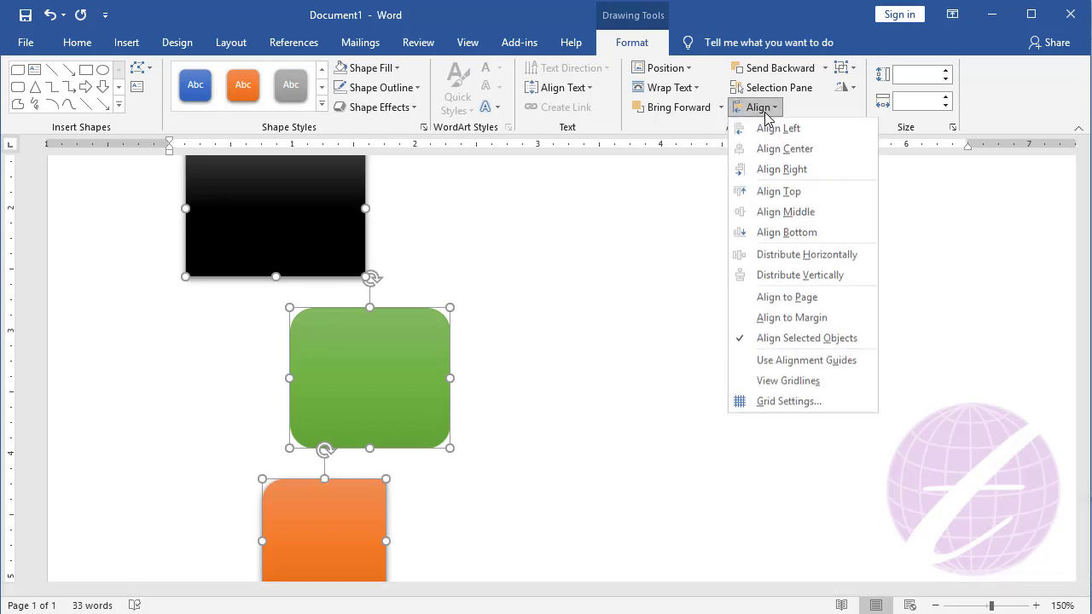
left_click(806, 150)
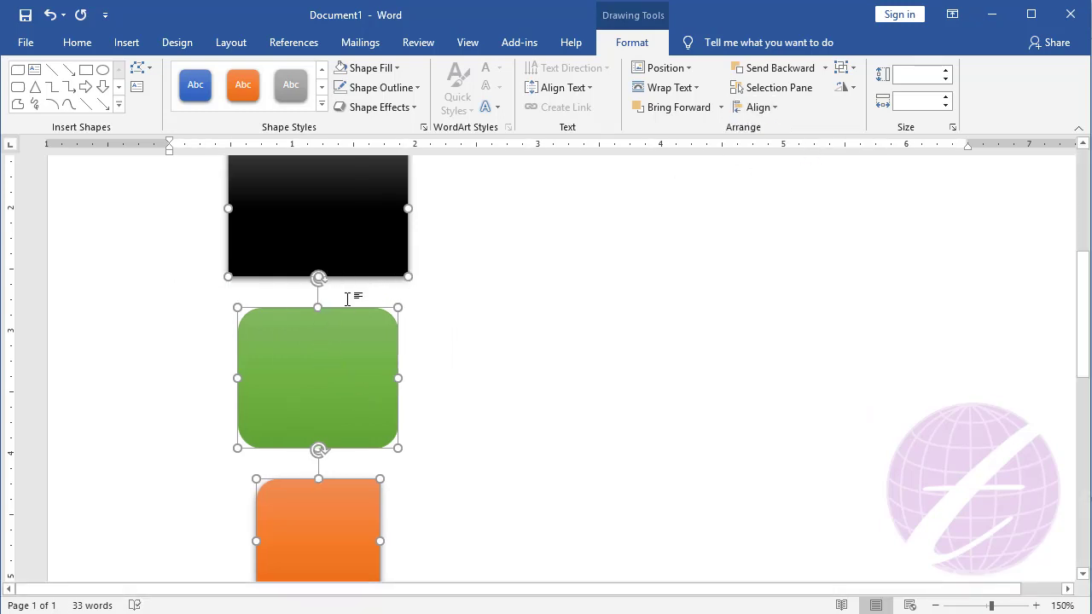
left_click(429, 333)
scroll(344, 382, "up", 1)
scroll(340, 390, "down", 2)
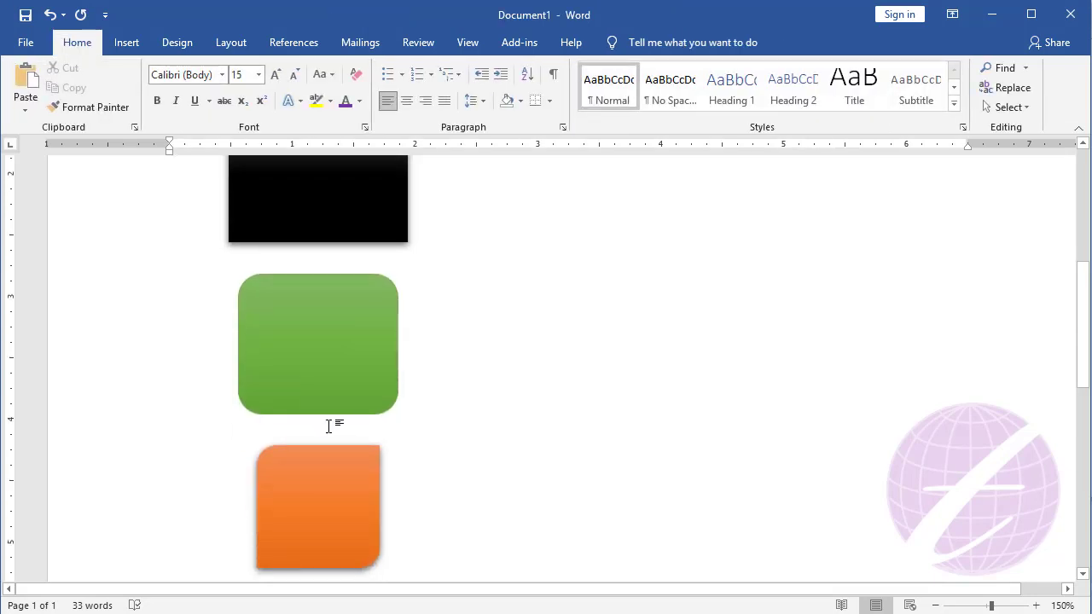
Step: Select the green shape and open the Align menu on the Drawing Tools Format tab
left_click(320, 342)
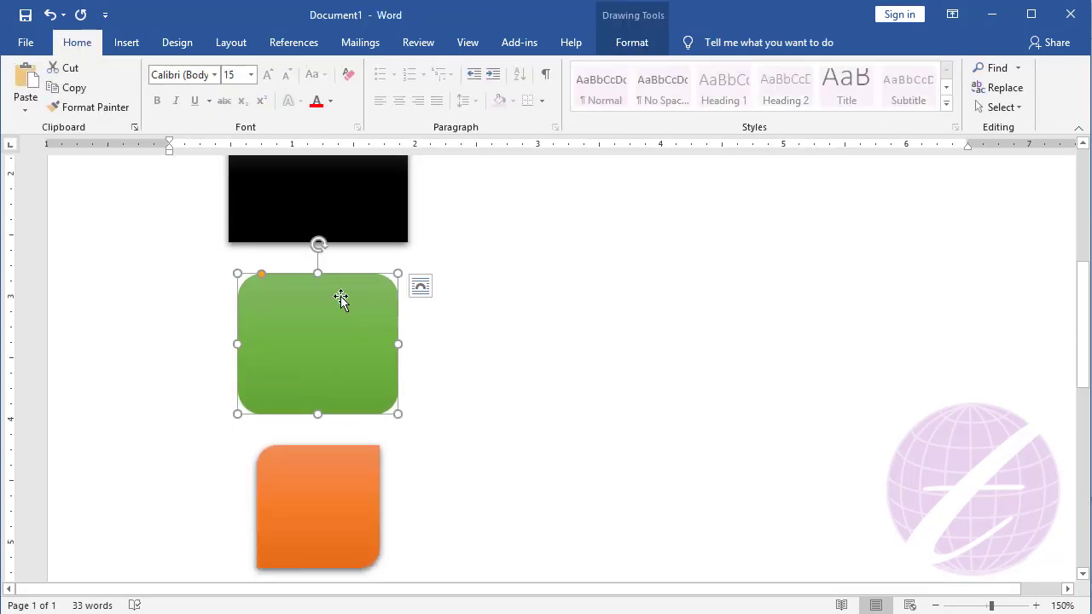
left_click(648, 41)
left_click(775, 109)
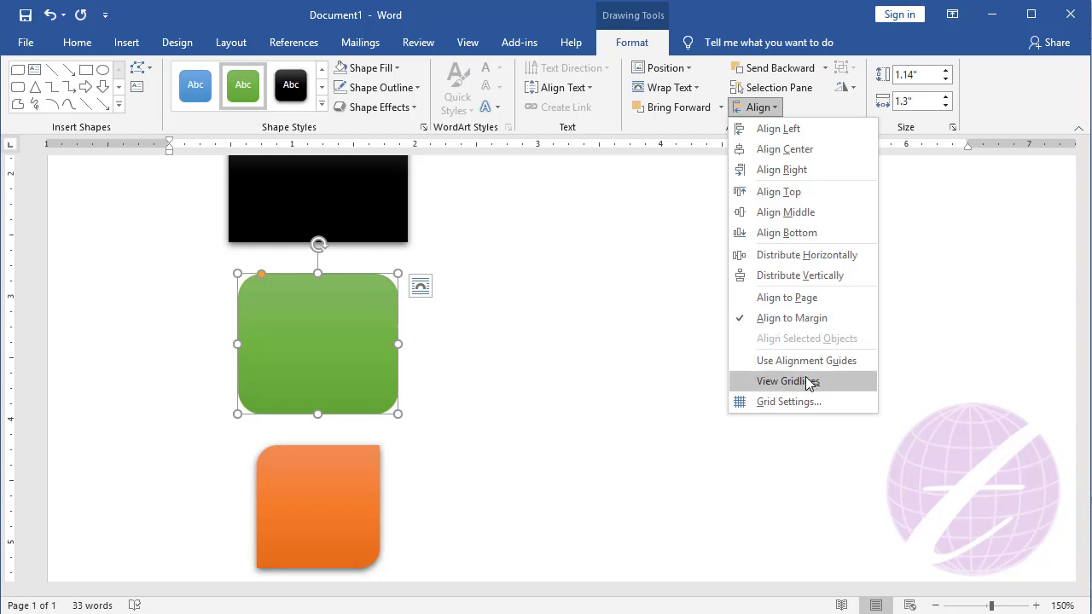
mouse_move(806, 360)
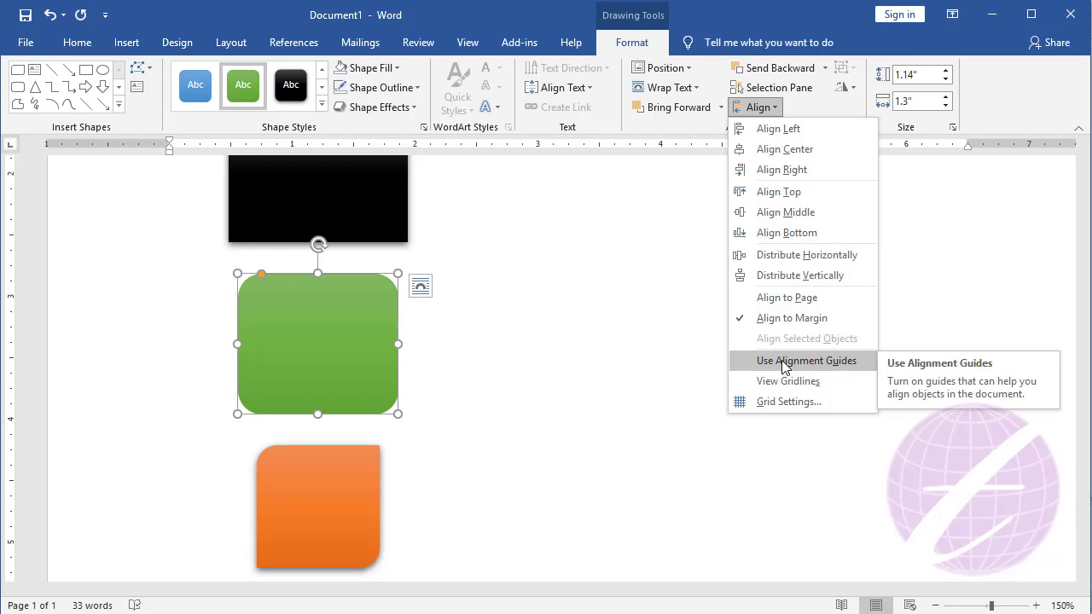
Step: Enable Use Alignment Guides and drag the green shape right, then back toward the page centre
left_click(783, 362)
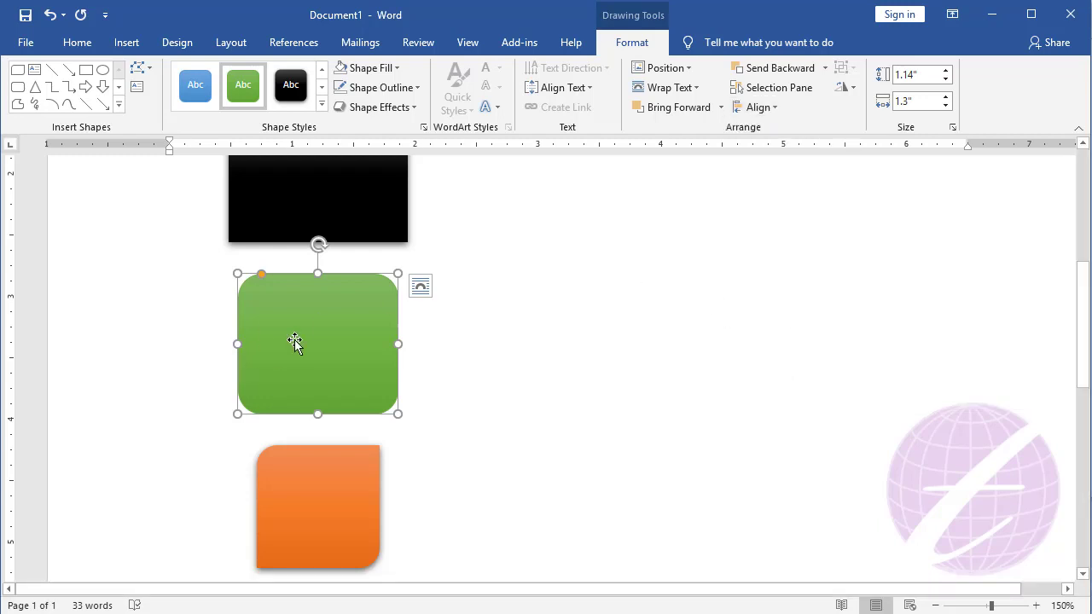
mouse_move(333, 331)
left_mouse_down()
mouse_move(503, 322)
mouse_move(217, 332)
mouse_move(997, 324)
mouse_move(897, 328)
left_mouse_up()
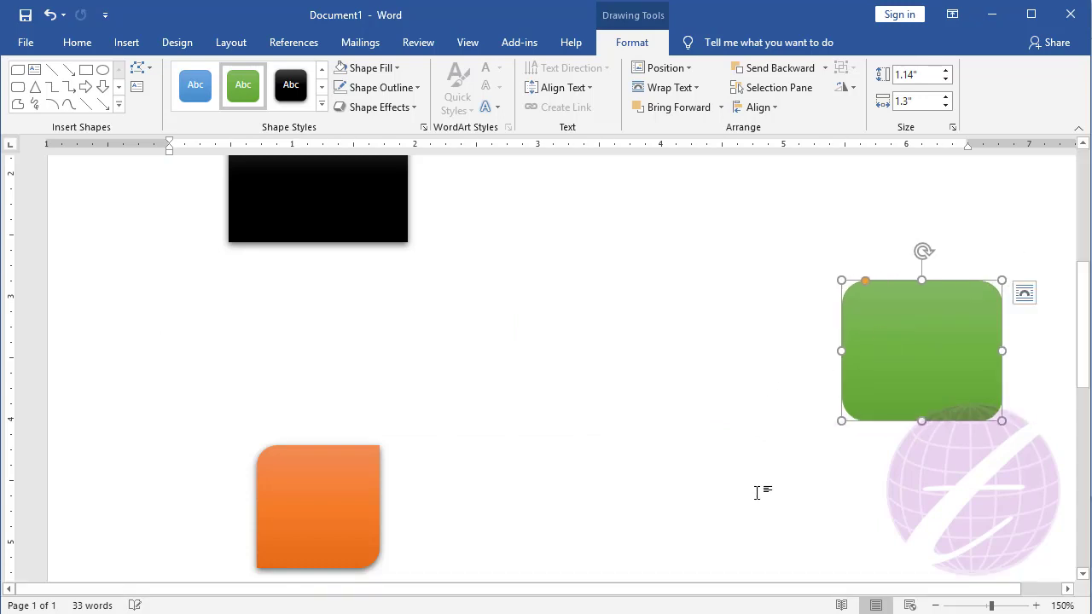
left_click(784, 592)
mouse_move(885, 373)
left_mouse_down()
mouse_move(952, 363)
mouse_move(899, 385)
mouse_move(814, 389)
mouse_move(873, 373)
mouse_move(443, 378)
mouse_move(549, 382)
mouse_move(517, 382)
left_mouse_up()
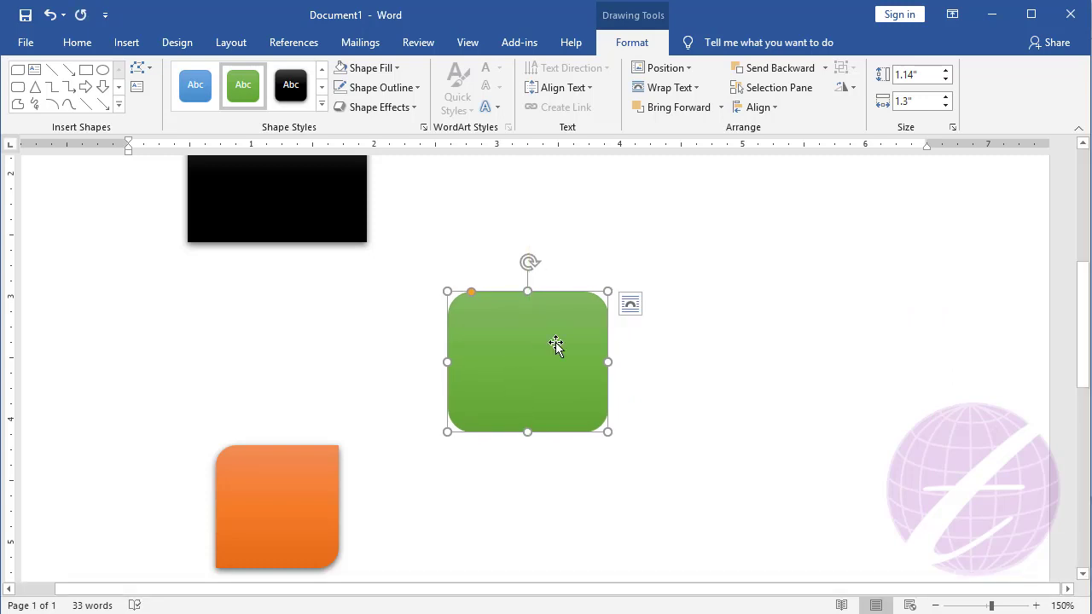
left_click(768, 111)
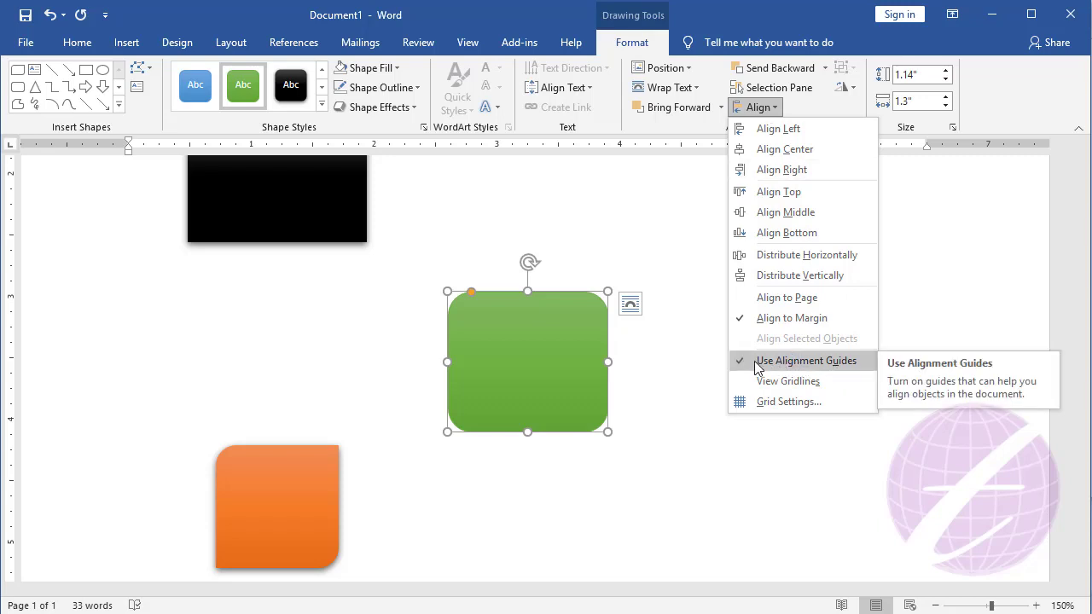
Step: Turn on View Gridlines and drag the green shape along the grid to just below the black shape
left_click(802, 386)
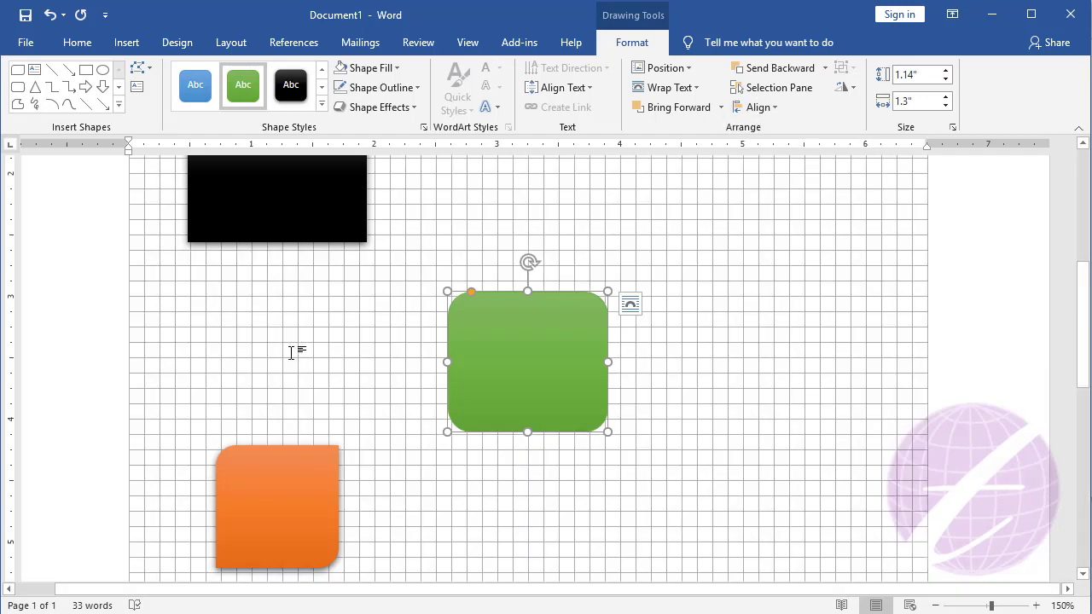
left_click_drag(517, 346, 597, 347)
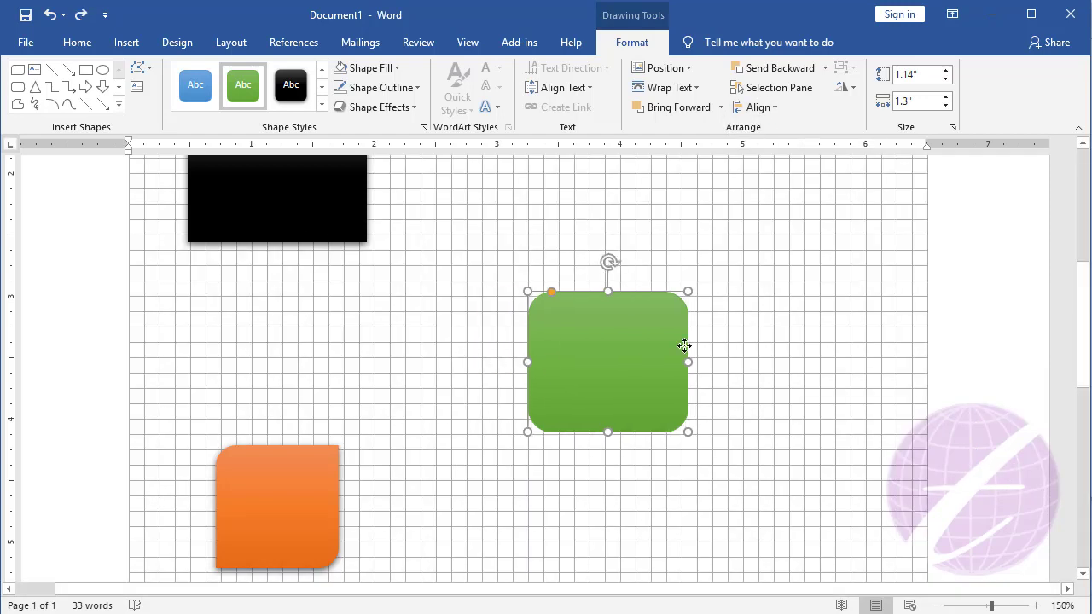
mouse_move(684, 346)
left_mouse_down()
mouse_move(390, 339)
mouse_move(377, 322)
mouse_move(464, 296)
mouse_move(412, 342)
left_mouse_up()
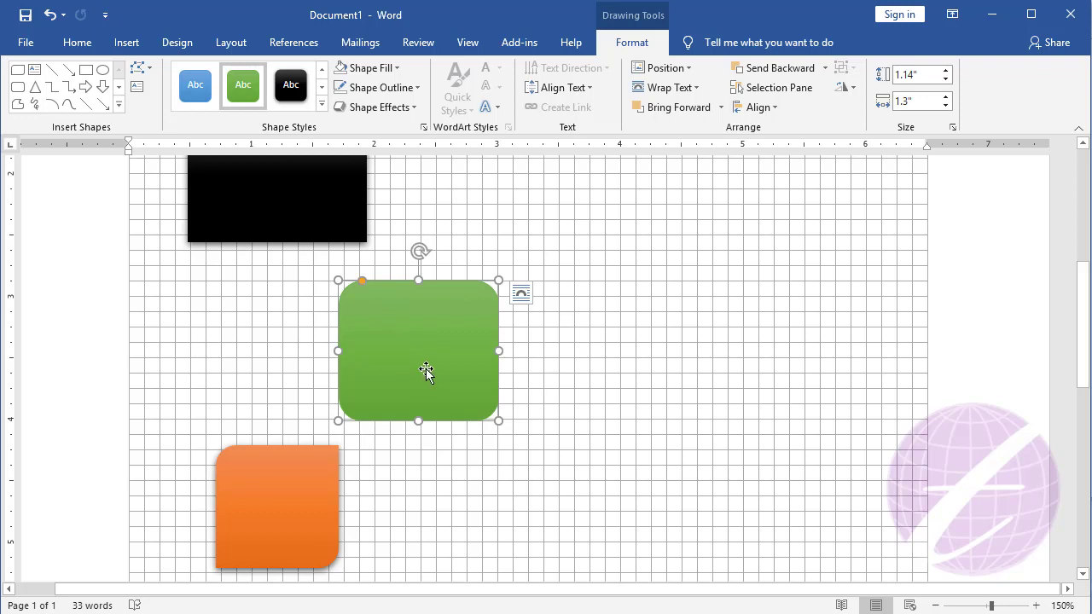
left_click(758, 106)
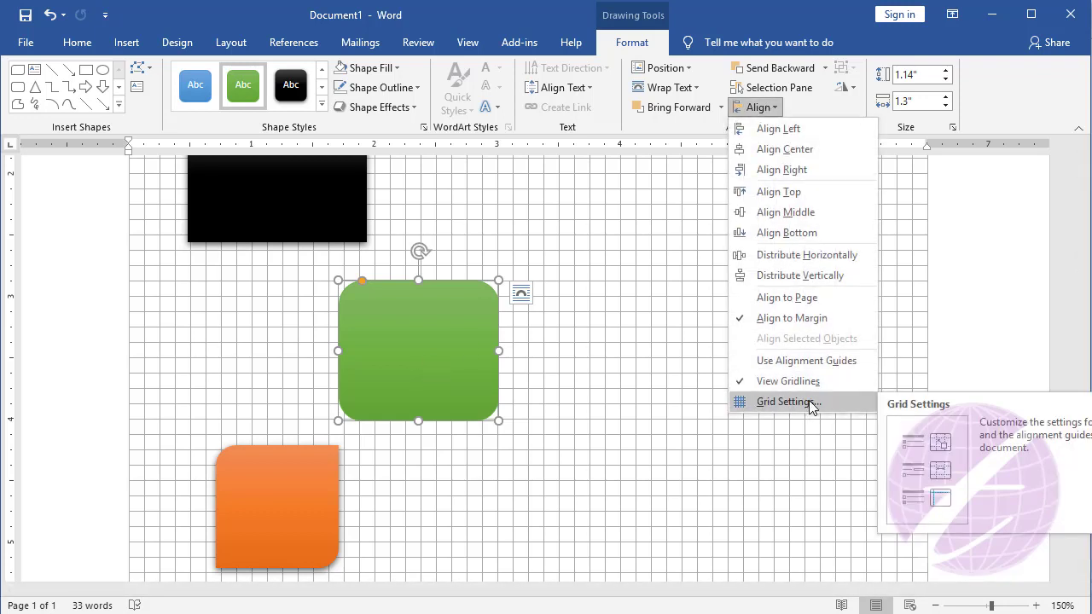
left_click(782, 403)
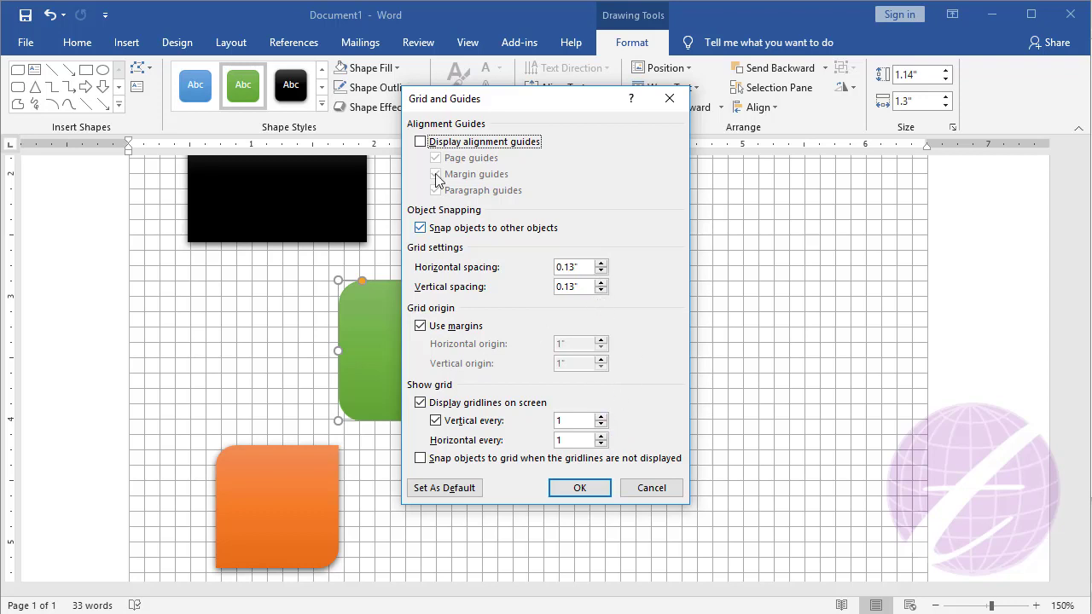
left_click(640, 490)
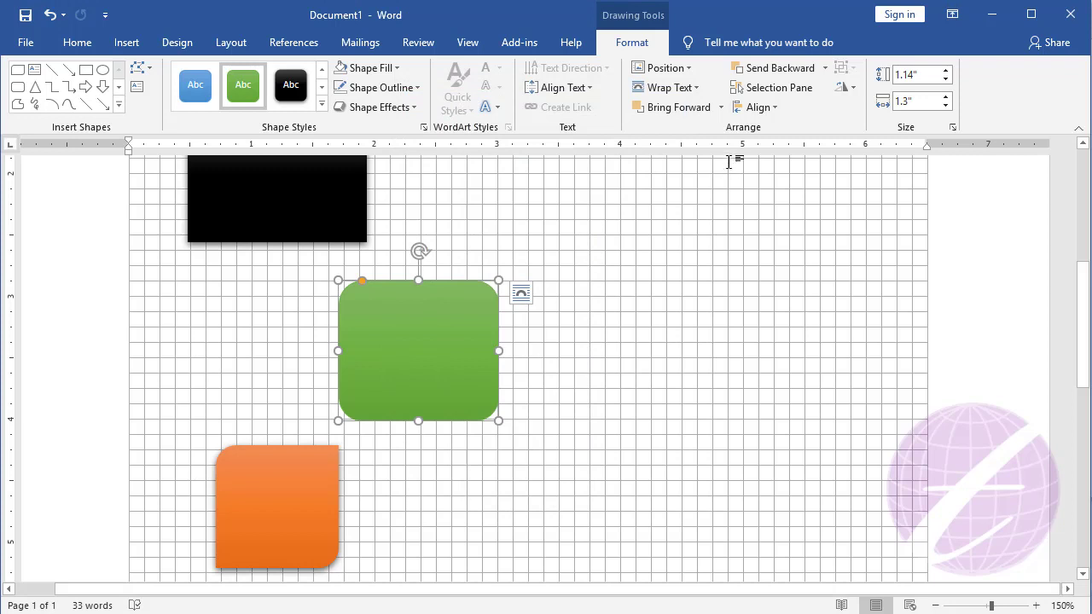
left_click(757, 108)
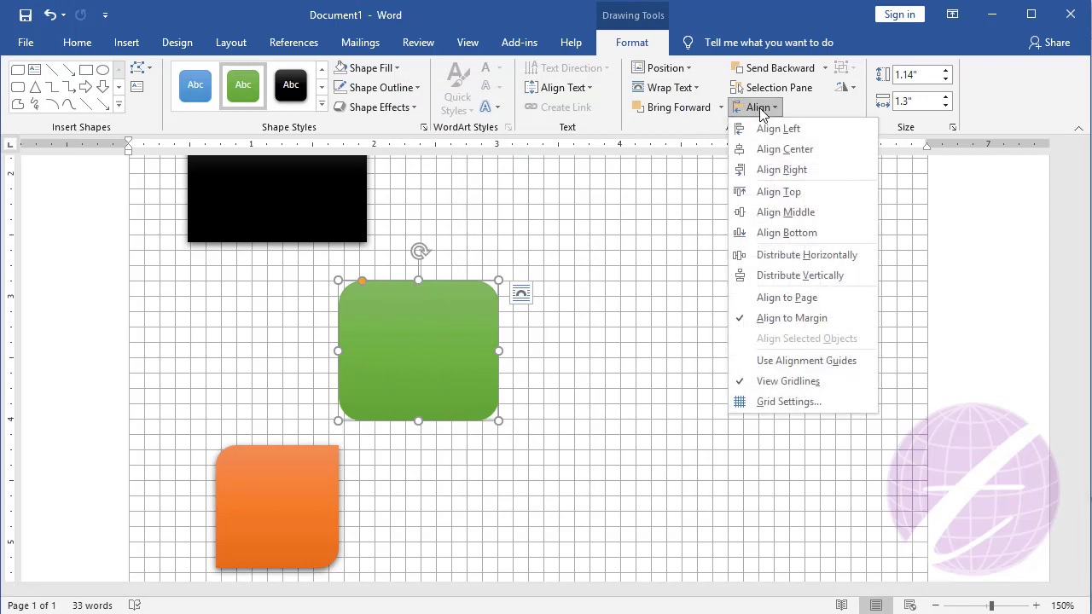
Step: Switch off View Gridlines in the Align menu
left_click(786, 381)
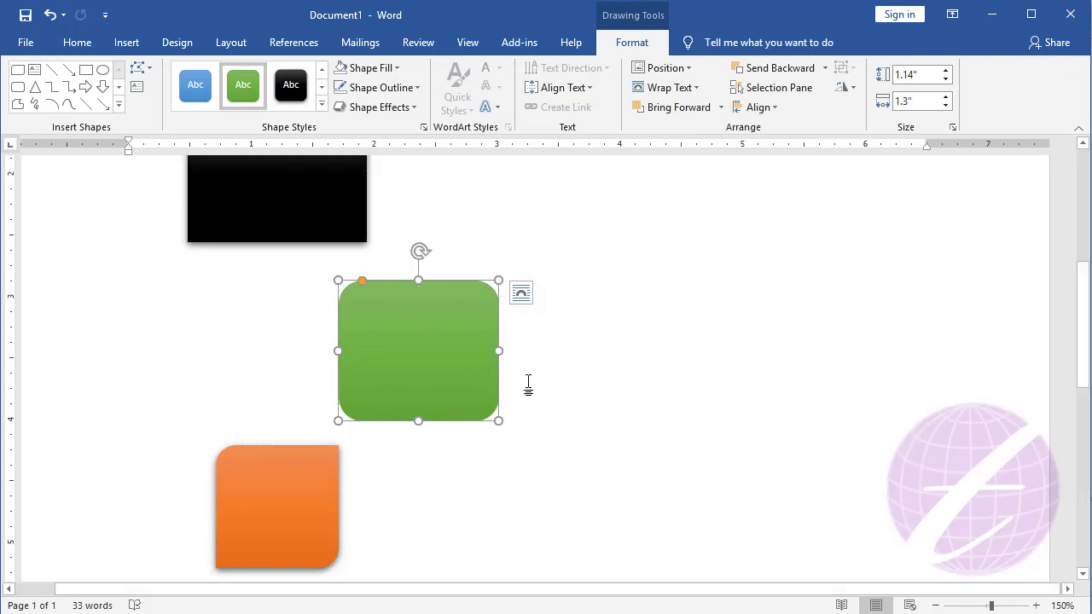